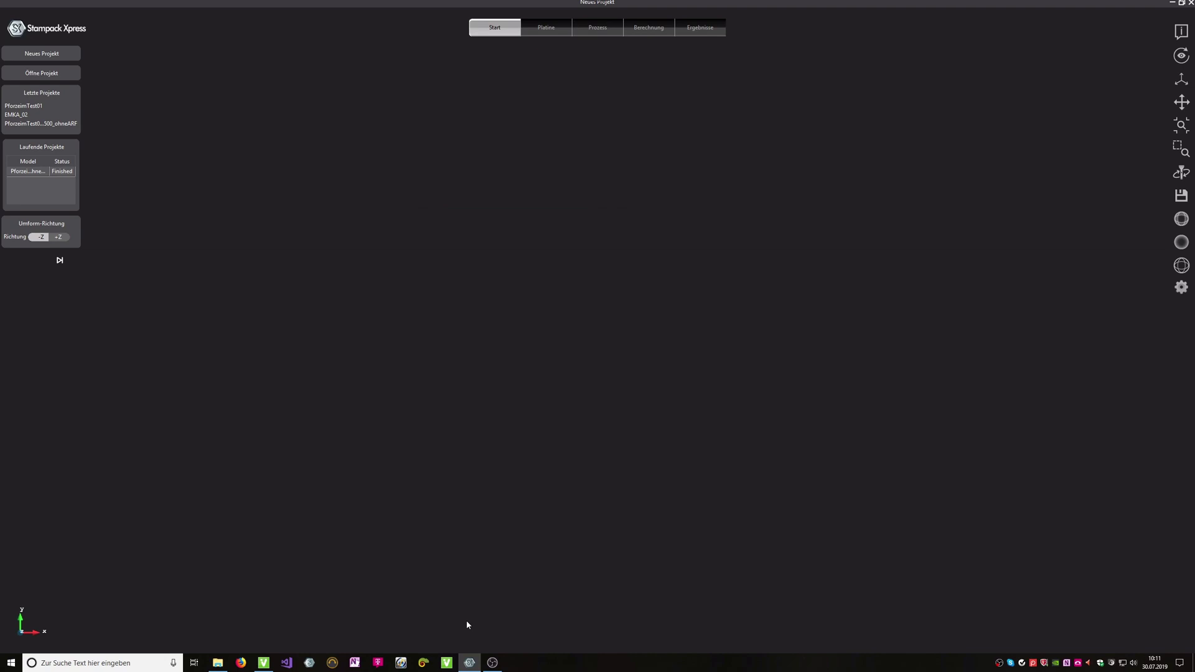
- Create a new project and save it under the name Sim_Halter, giving Sim_Halter01
{"action": "left_click", "coordinate": [42, 54]}
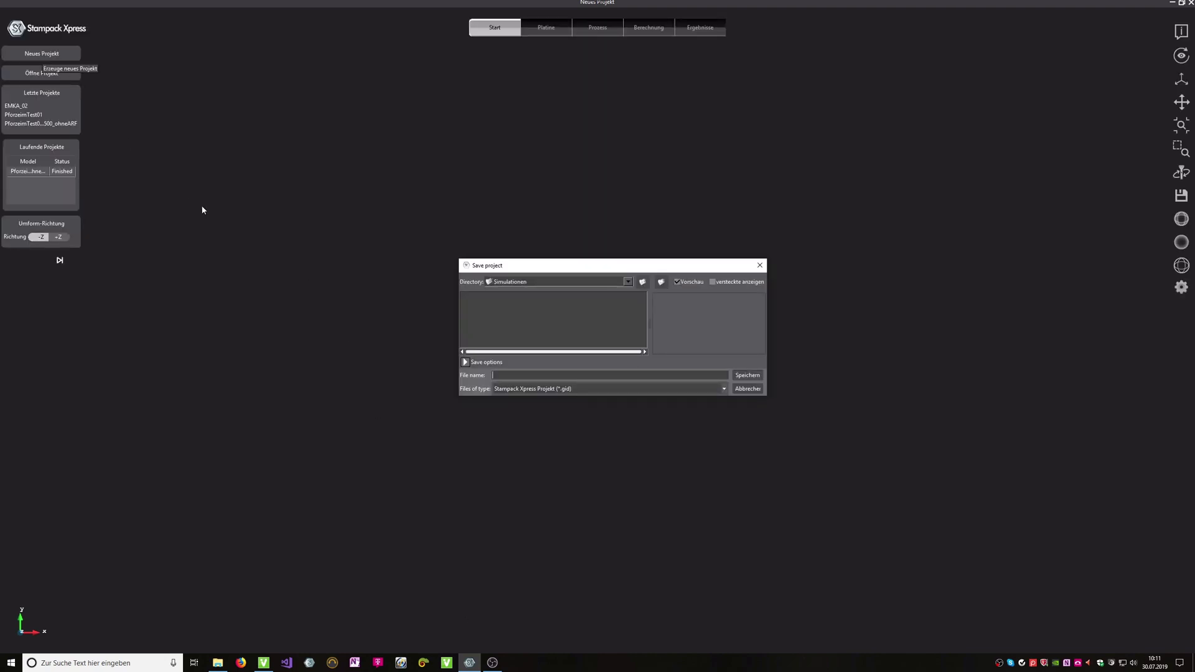
{"action": "type", "text": "Sim_Halter01"}
{"action": "left_click", "coordinate": [754, 377]}
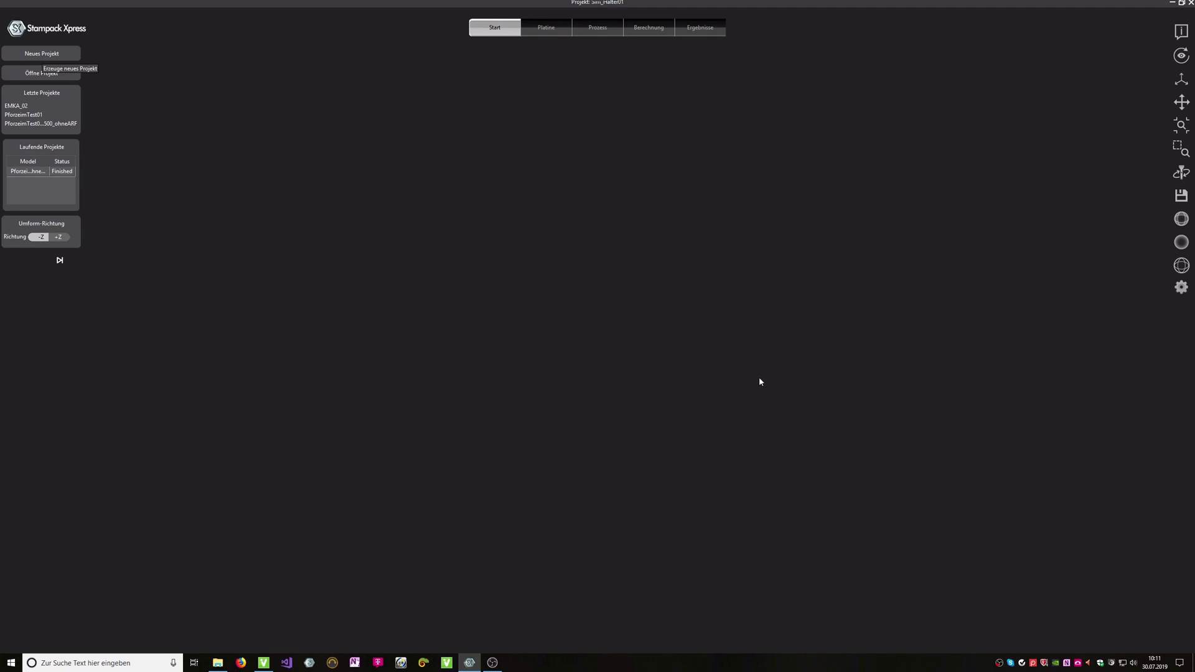
- In blank setup, set the material to High strength steel S420MC and select Blank Outline.igs for import
{"action": "left_click", "coordinate": [60, 262]}
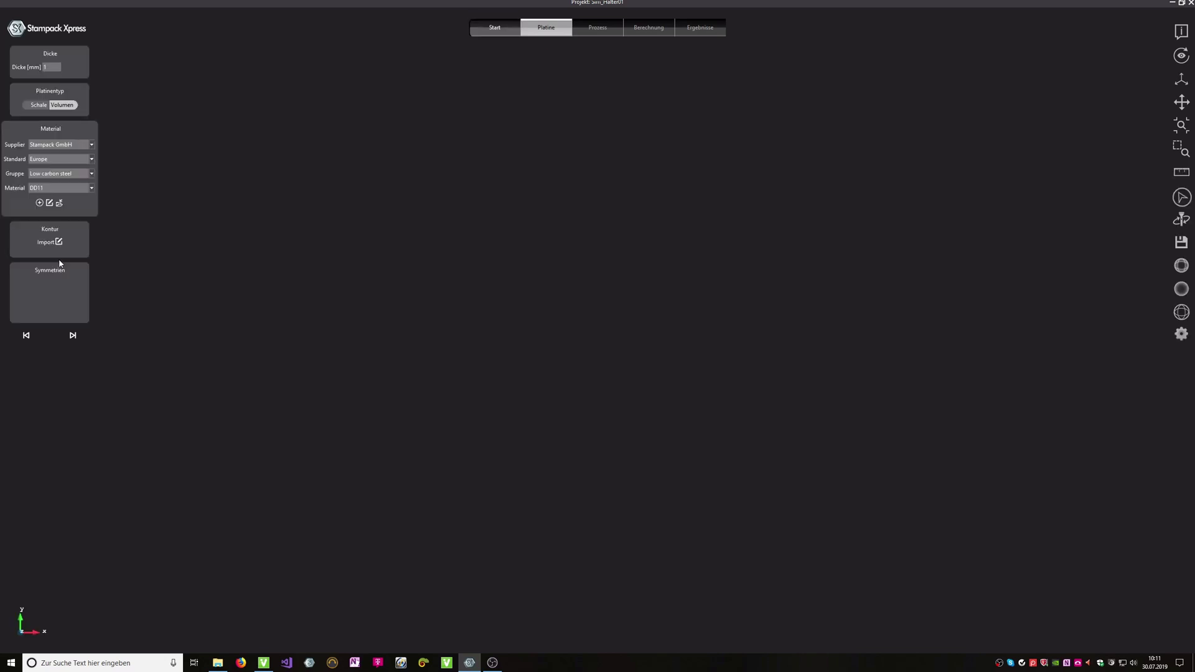
{"action": "left_click", "coordinate": [52, 66]}
{"action": "left_click", "coordinate": [91, 173]}
{"action": "left_click", "coordinate": [82, 195]}
{"action": "left_click", "coordinate": [81, 188]}
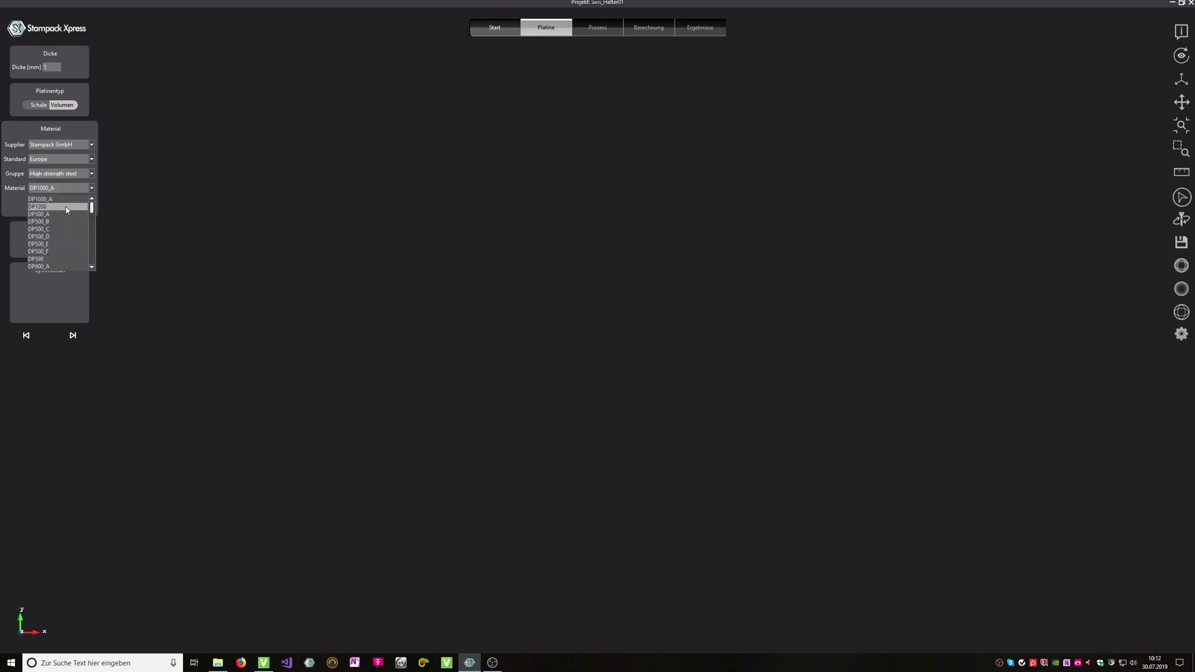
{"action": "scroll", "coordinate": [57, 217], "scroll_direction": "down", "scroll_amount": 5}
{"action": "left_click", "coordinate": [44, 266]}
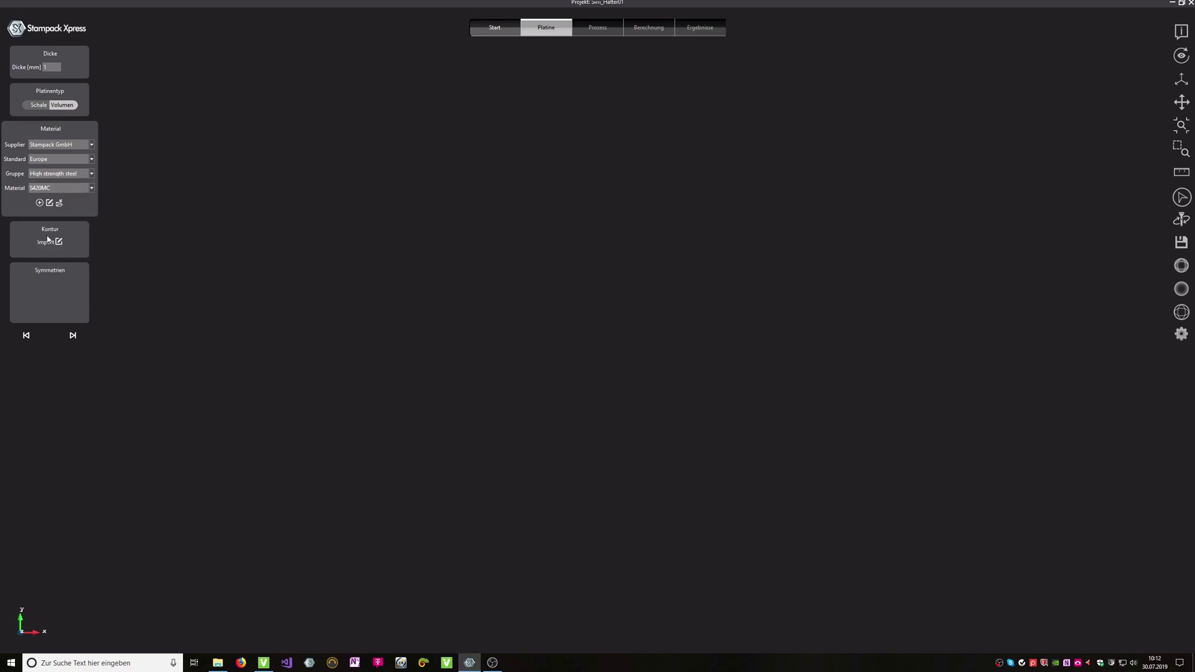
{"action": "left_click", "coordinate": [58, 242]}
{"action": "left_click", "coordinate": [552, 312]}
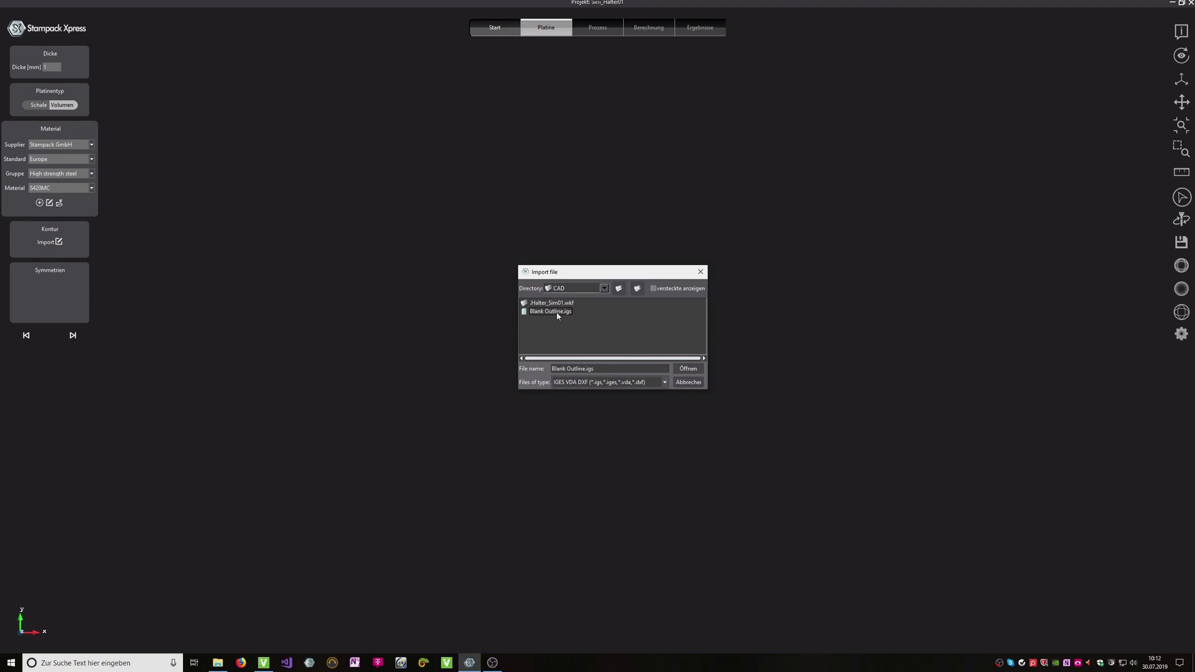
- Load Blank Outline.igs, set edge element length to 0.5 mm, and generate the Blank1 mesh
{"action": "left_click", "coordinate": [688, 369]}
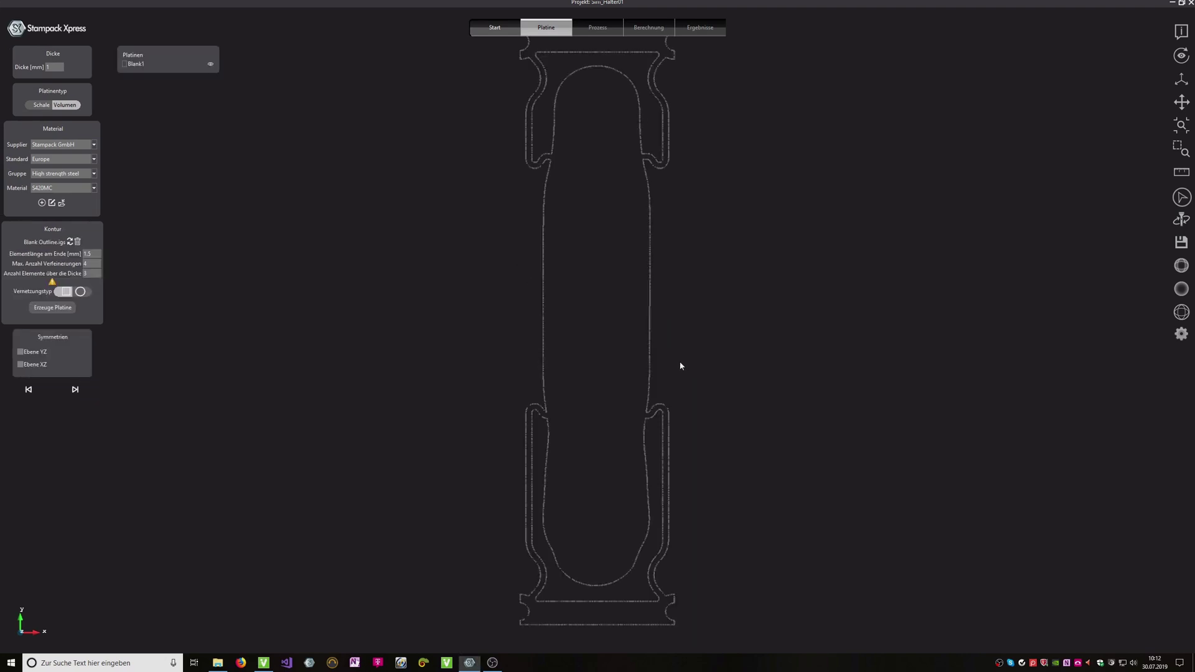
{"action": "double_click", "coordinate": [92, 254]}
{"action": "type", "text": "0.5"}
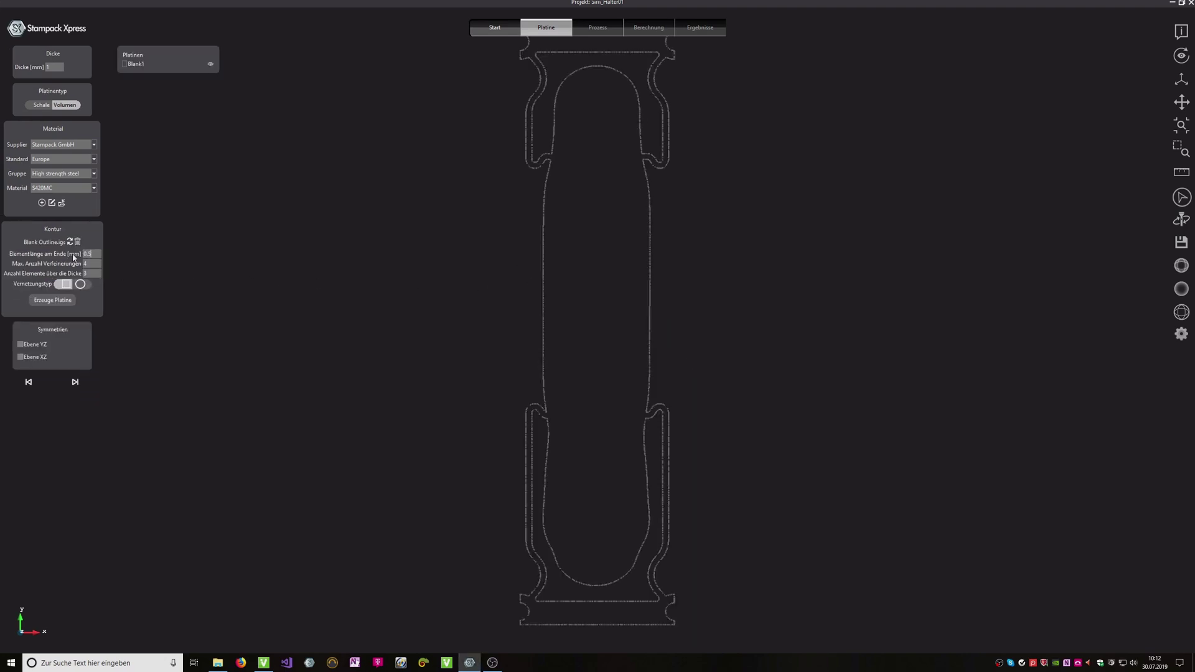
{"action": "left_click", "coordinate": [52, 300]}
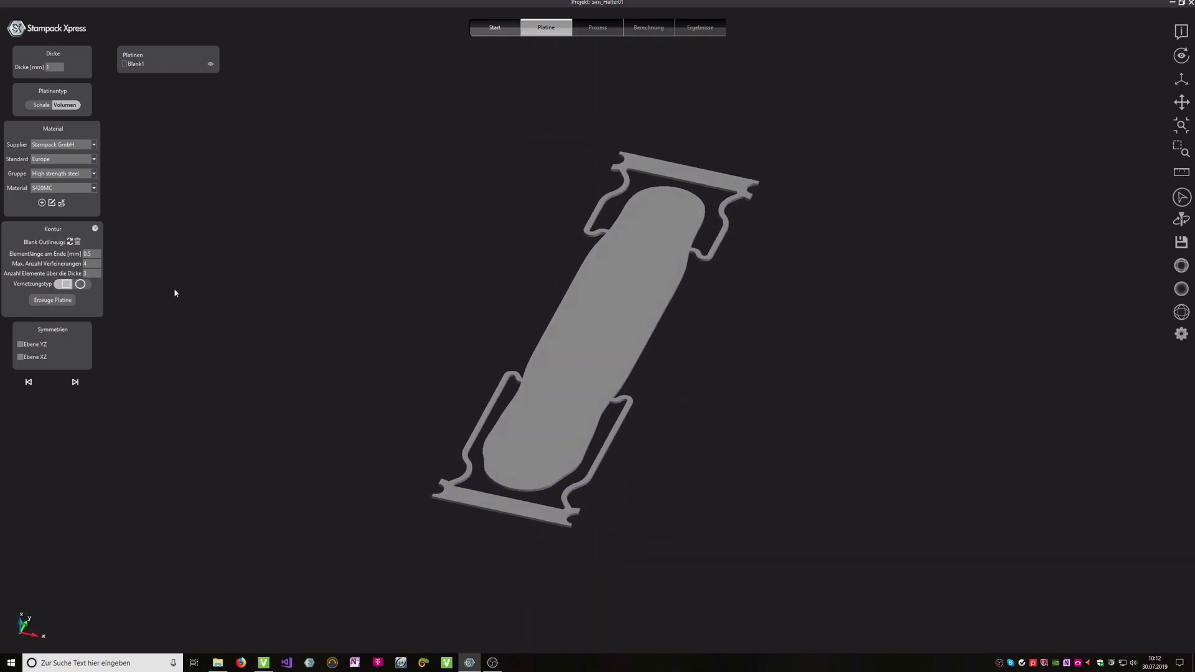
- Import OP10Gesenk.stl as the die Die1, then add the punch, blank holder and spring base tools
{"action": "left_click", "coordinate": [75, 384]}
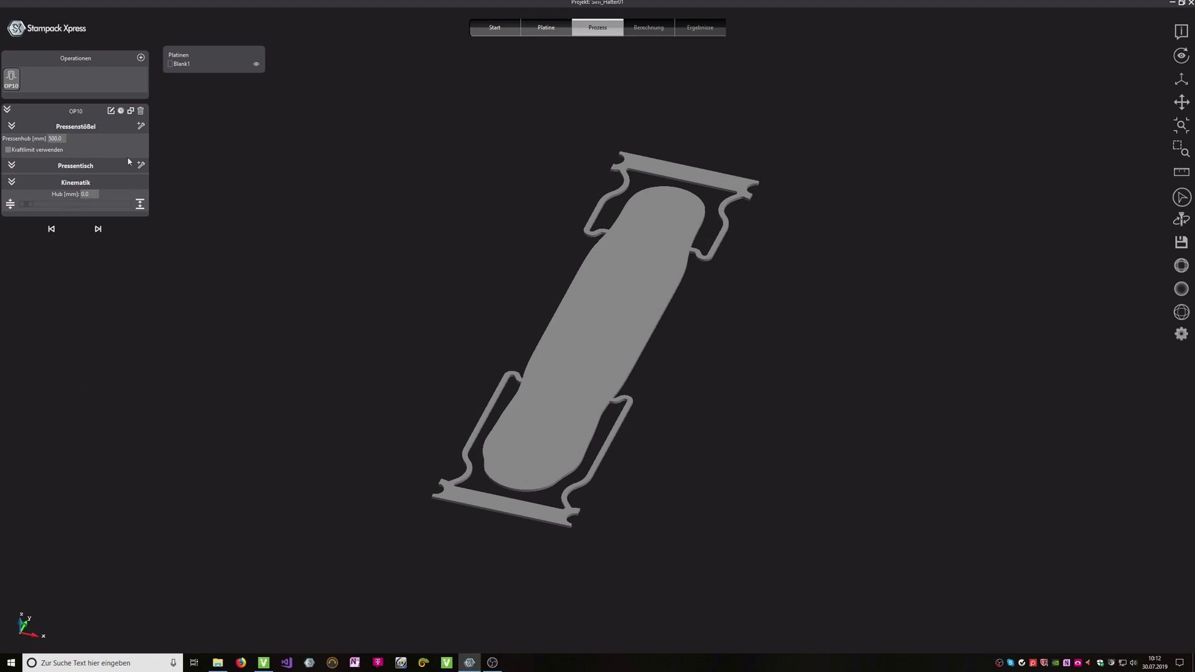
{"action": "left_click", "coordinate": [77, 125]}
{"action": "left_click", "coordinate": [90, 145]}
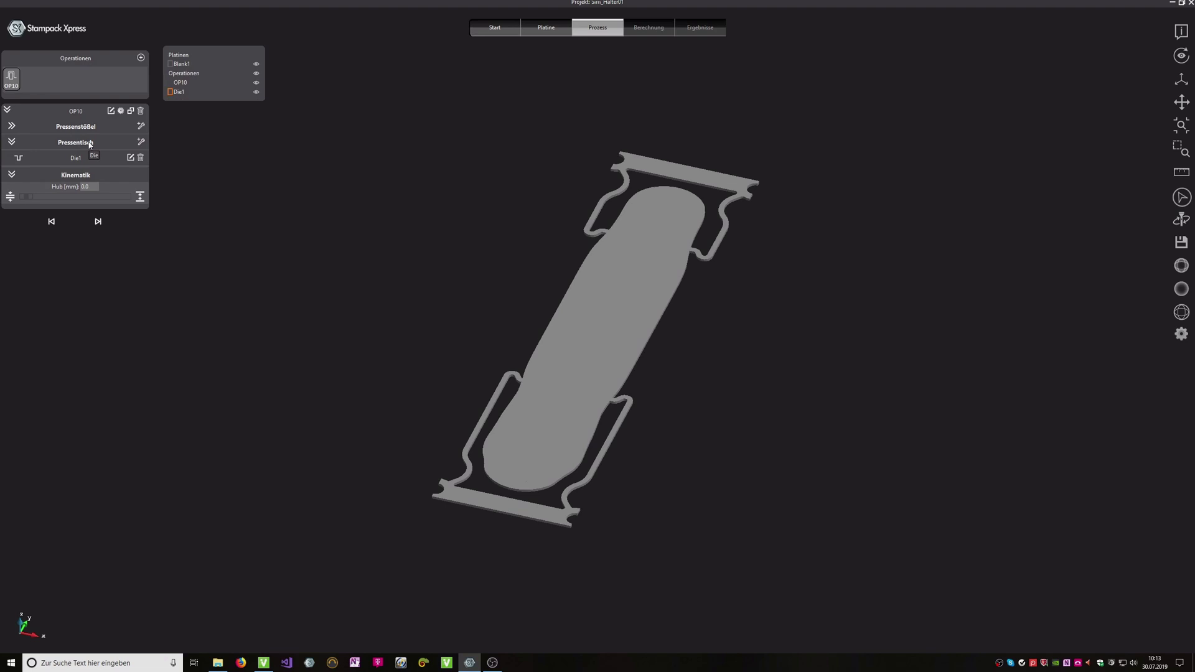
{"action": "left_click", "coordinate": [131, 158]}
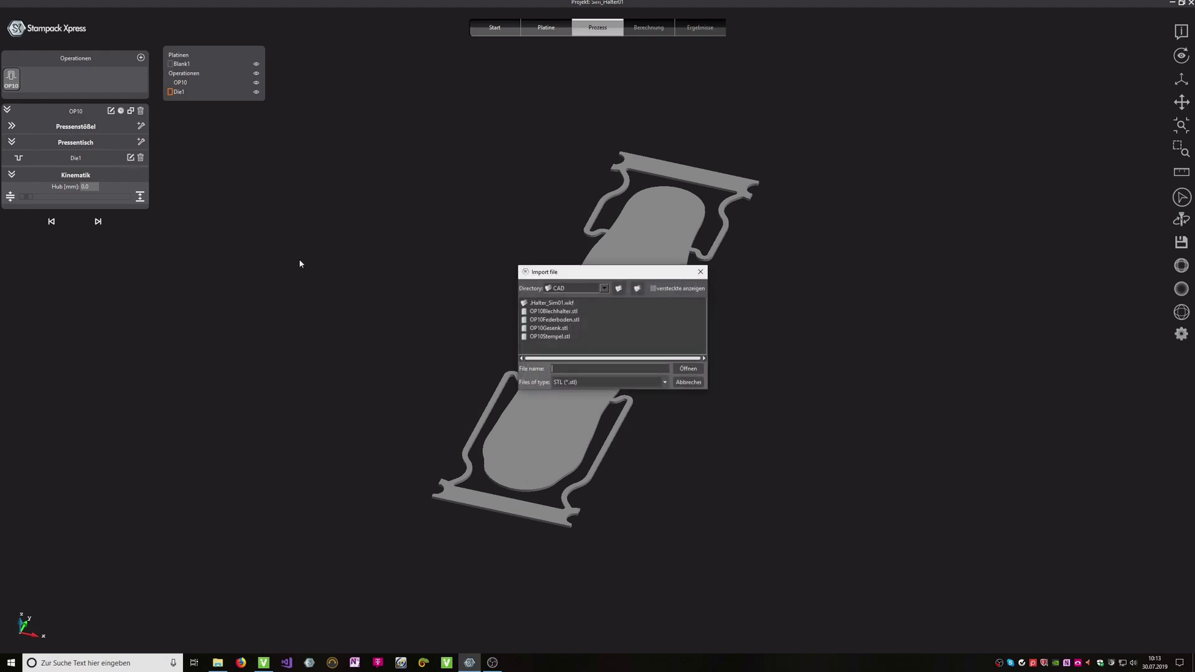
{"action": "left_click", "coordinate": [554, 329]}
{"action": "left_click", "coordinate": [688, 368]}
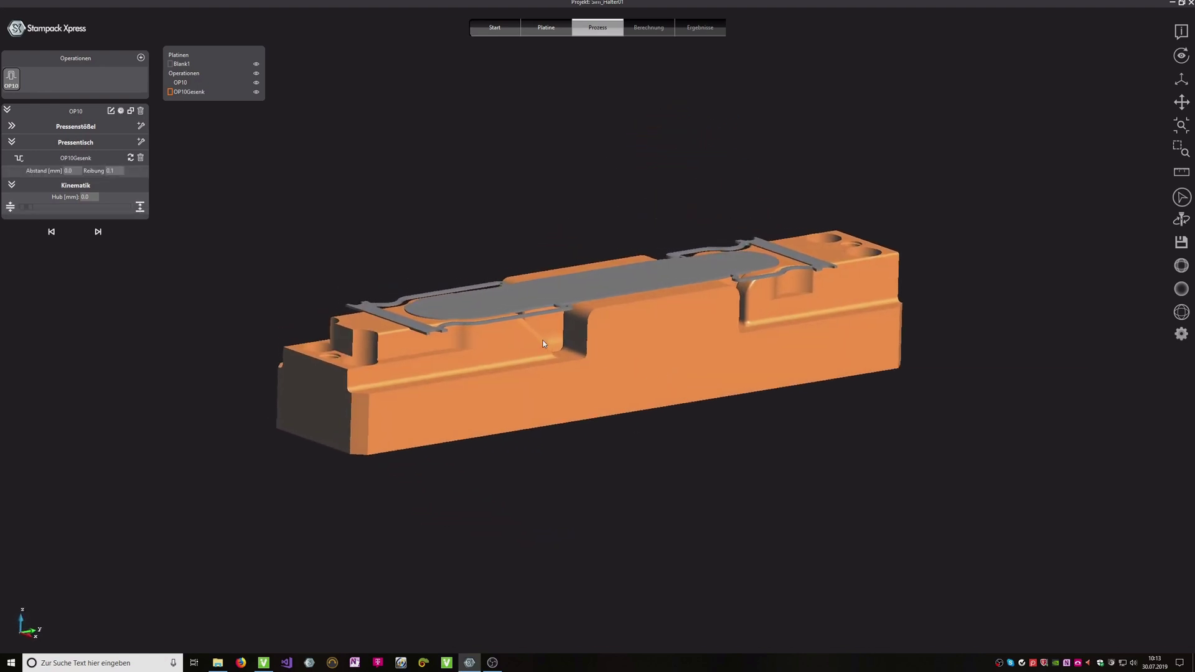
{"action": "left_click", "coordinate": [128, 160]}
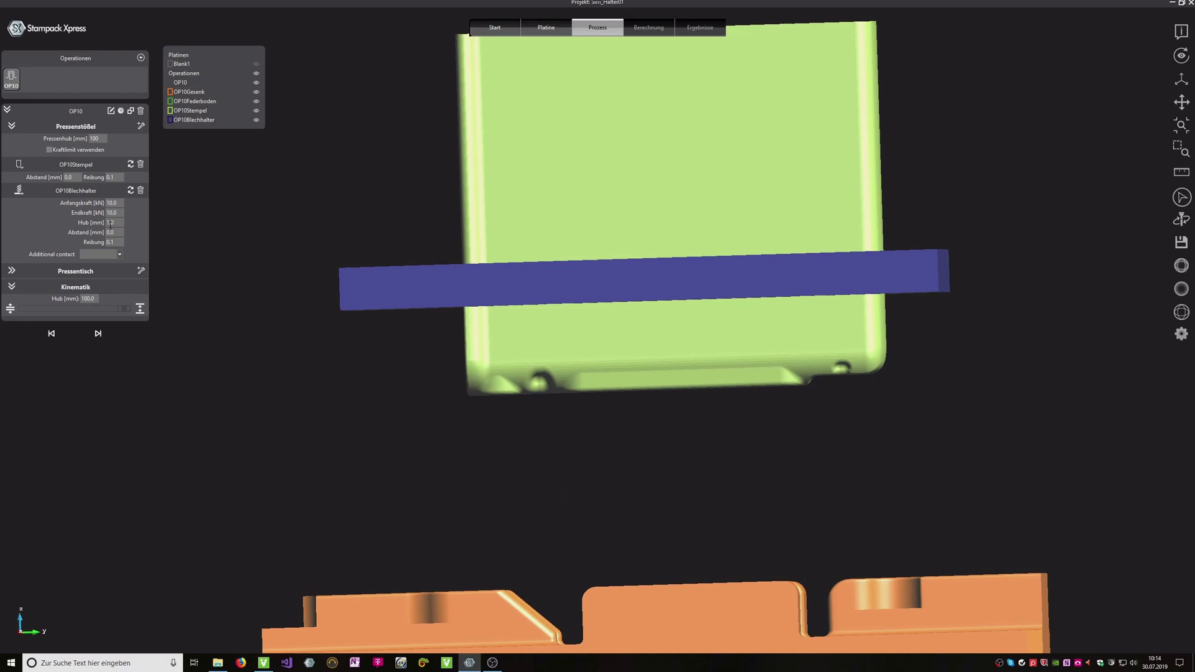
- Set OP10Blechhalter to a 32 mm stroke with 25 kN initial and final force, then preview the tool motion
{"action": "type", "text": "32"}
{"action": "key", "text": "Return"}
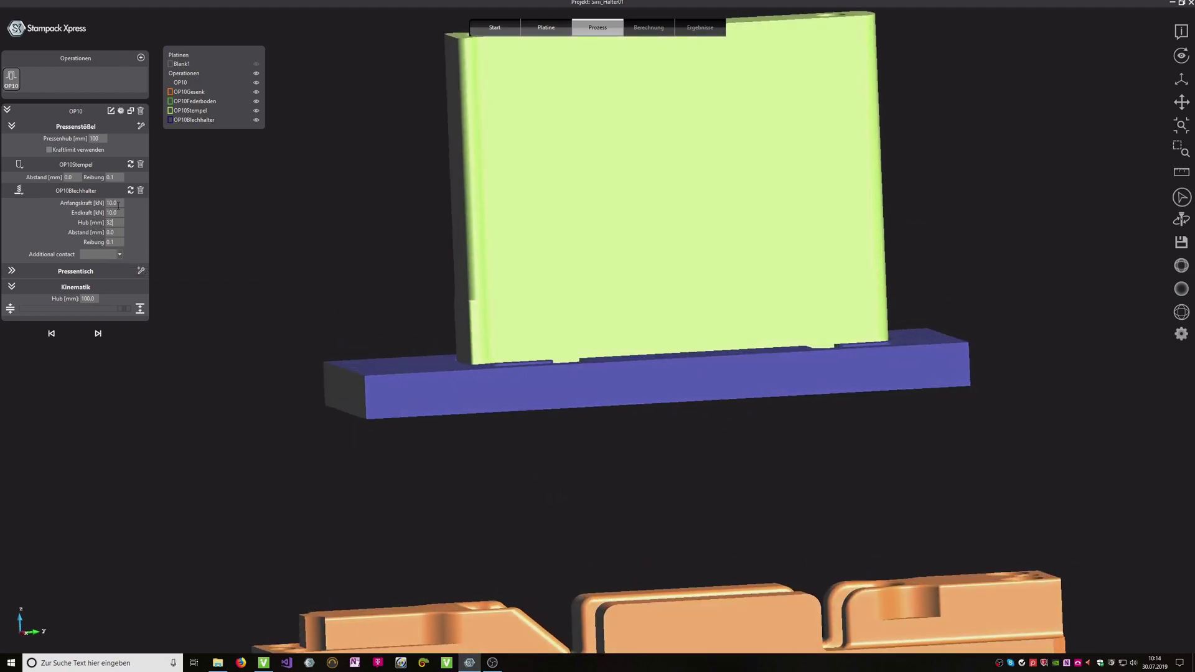
{"action": "left_click", "coordinate": [117, 204]}
{"action": "type", "text": "25"}
{"action": "left_click", "coordinate": [122, 212]}
{"action": "type", "text": "25"}
{"action": "key", "text": "Return"}
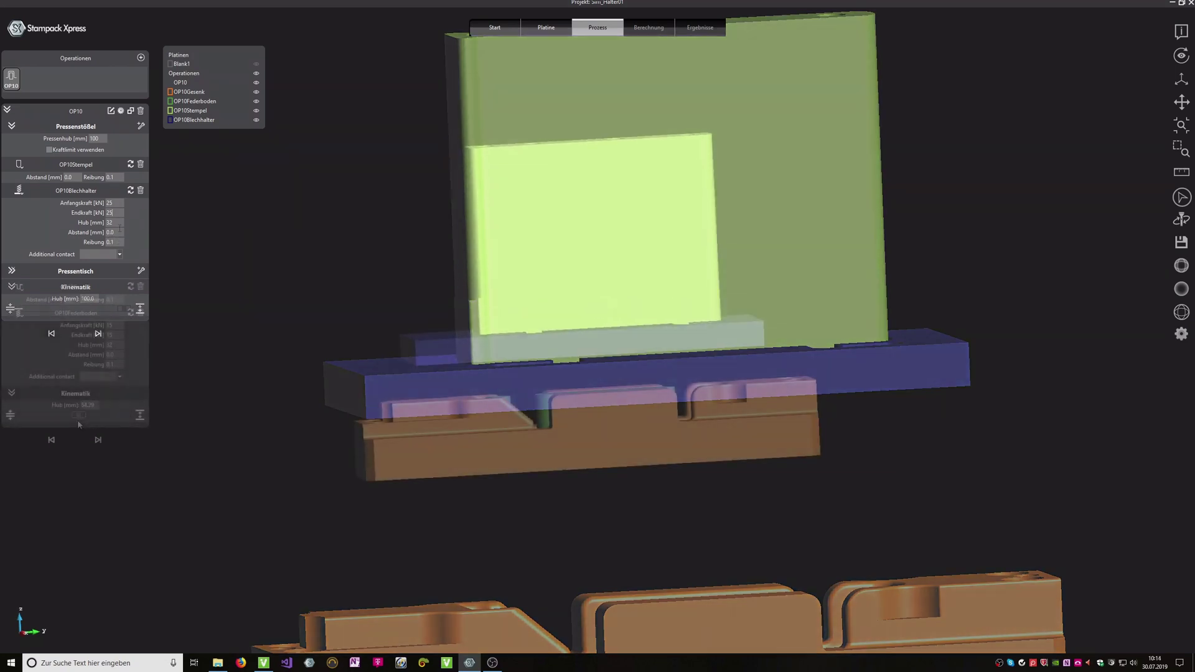
{"action": "left_click_drag", "start_coordinate": [43, 426], "coordinate": [132, 425]}
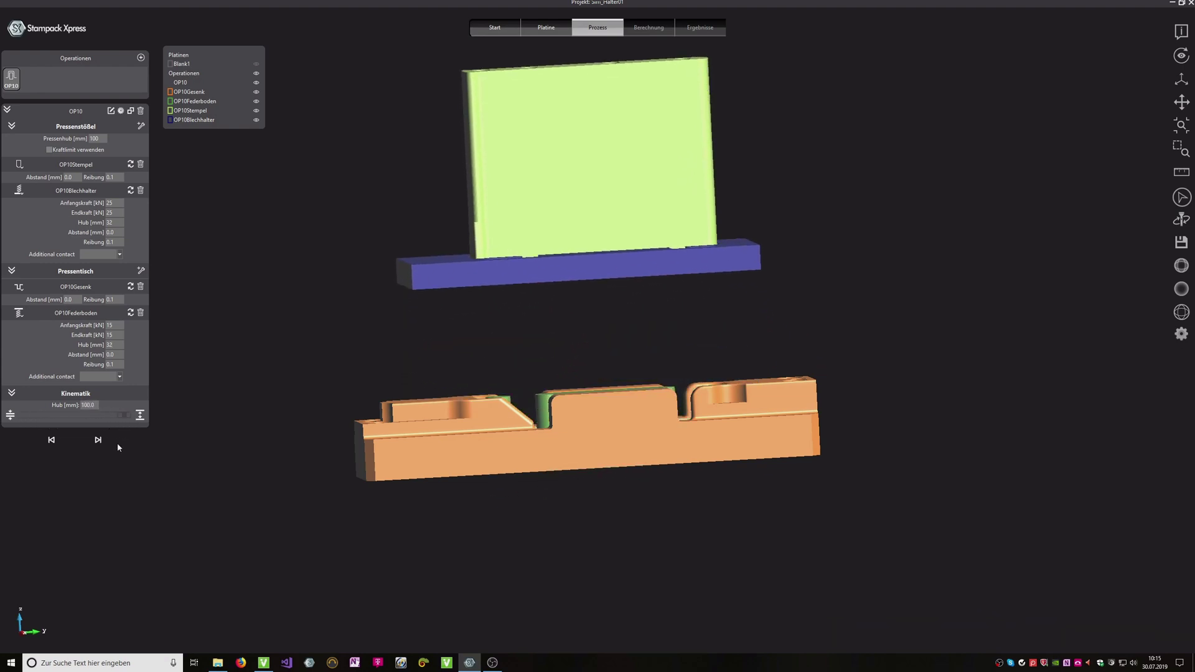
- Run the OP10 simulation in fast mode with density factor 16 and view its progress information
{"action": "left_click", "coordinate": [99, 440]}
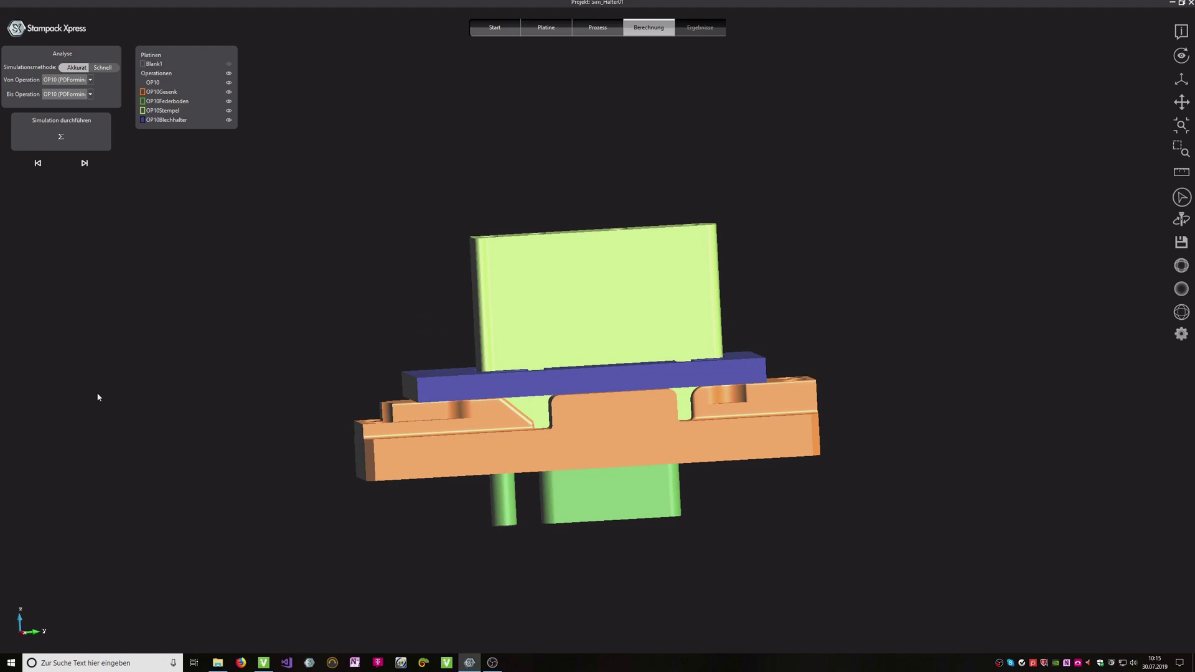
{"action": "left_click", "coordinate": [103, 67]}
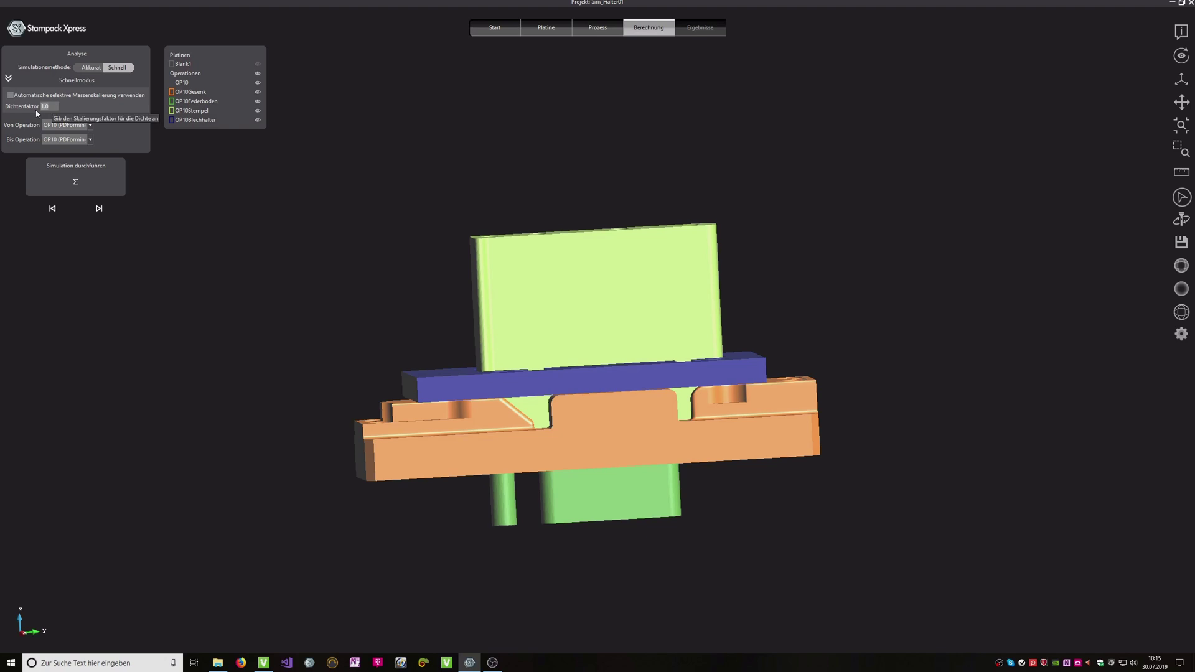
{"action": "key", "text": "BackSpace"}
{"action": "left_click", "coordinate": [75, 184]}
{"action": "left_click", "coordinate": [88, 182]}
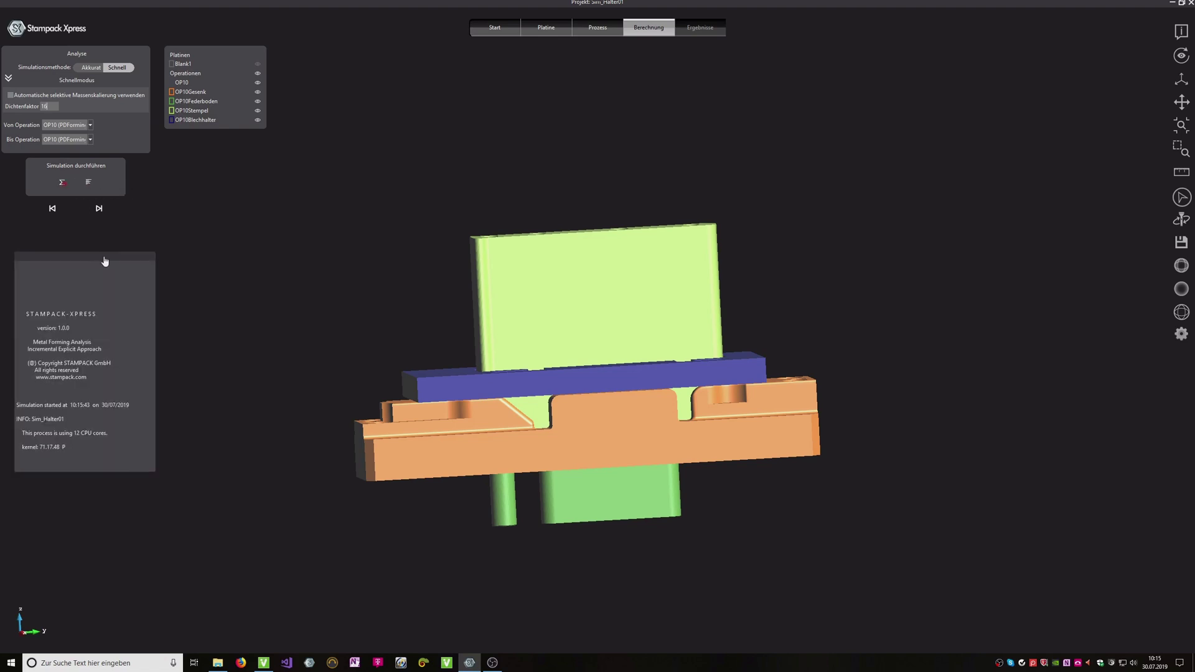
{"action": "left_click_drag", "start_coordinate": [101, 255], "coordinate": [395, 108]}
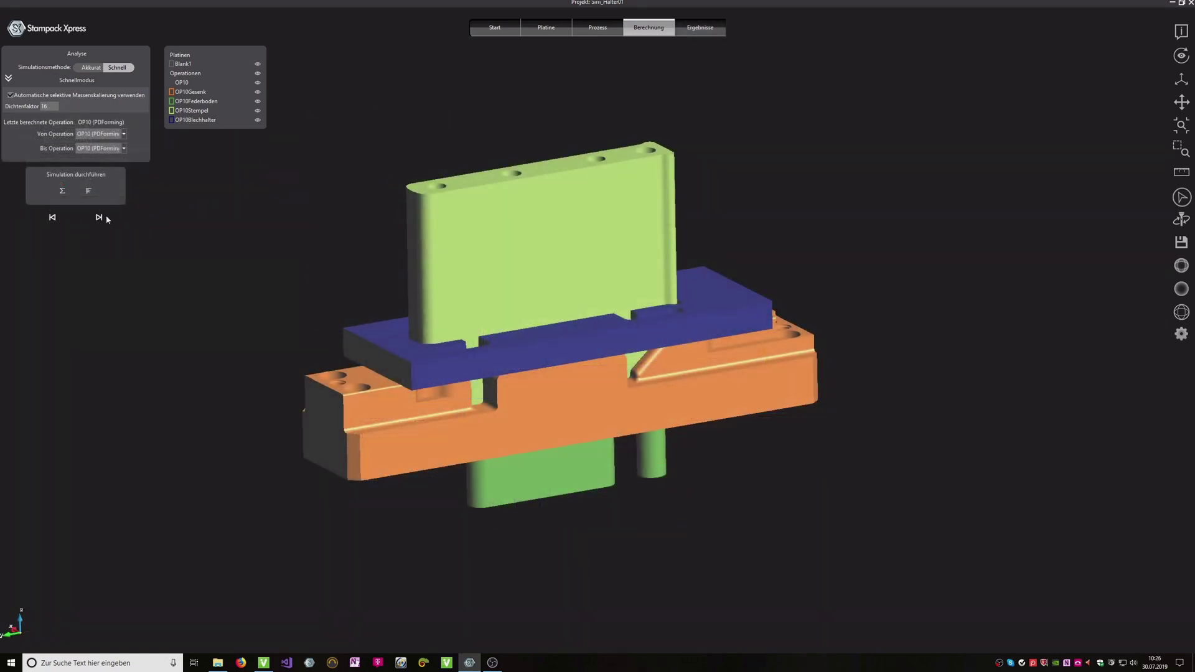
- Show the OP10 TFD safety-zone map and the final formed shape, then play the forming animation
{"action": "left_click", "coordinate": [99, 217]}
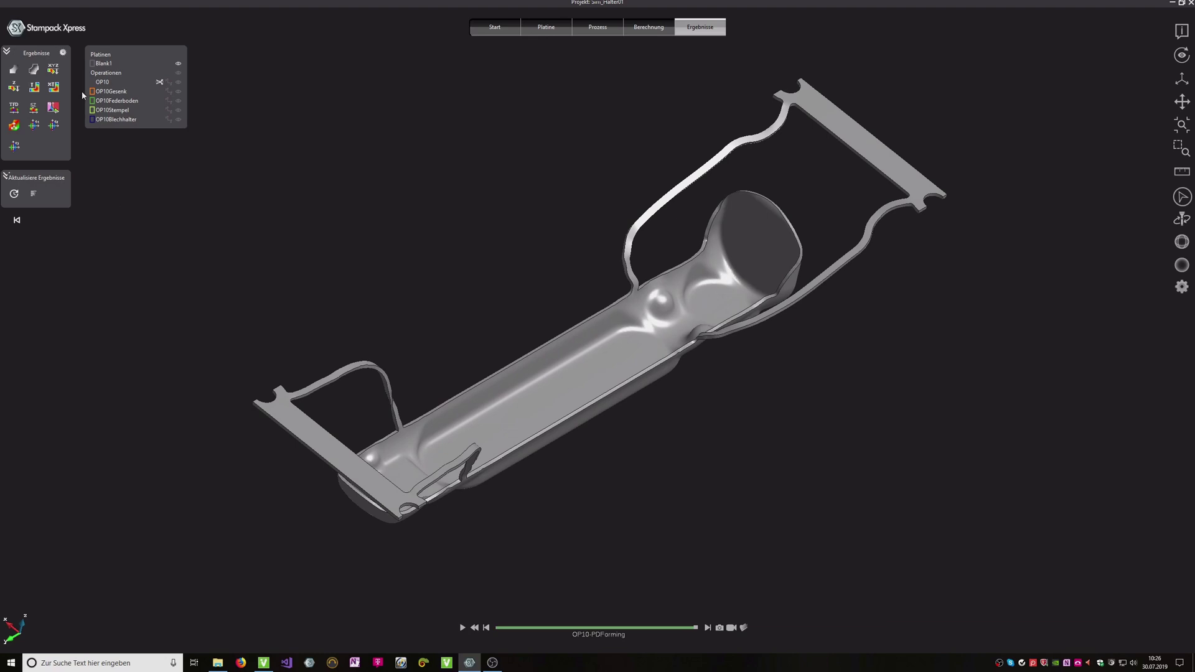
{"action": "left_click", "coordinate": [33, 110]}
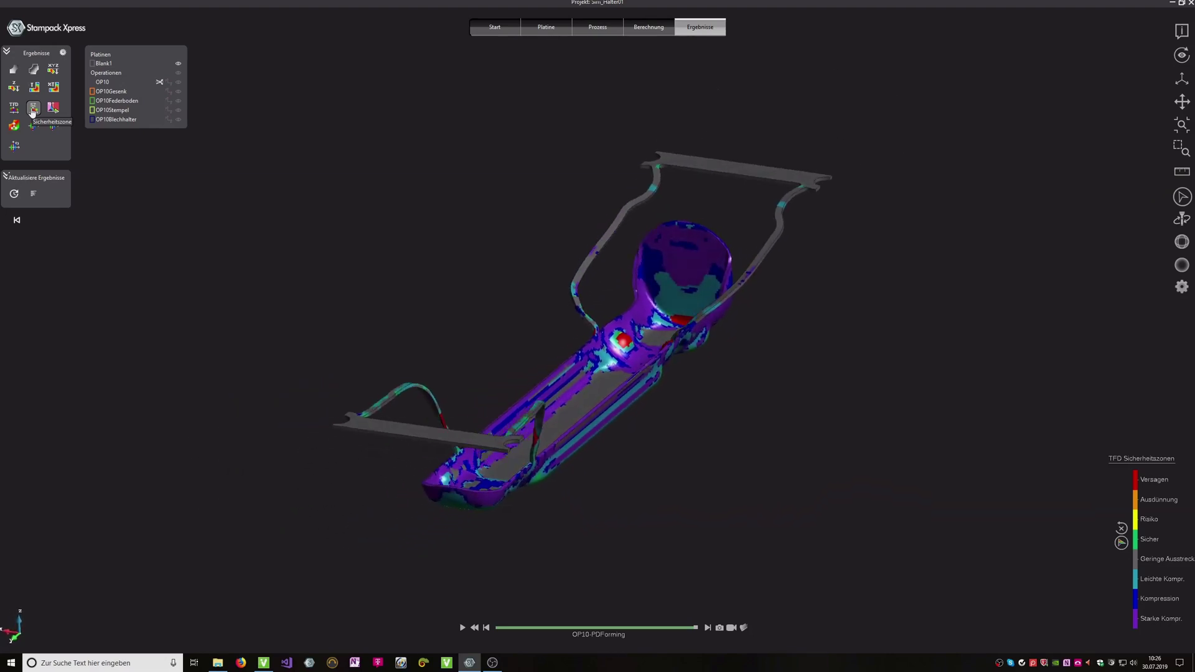
{"action": "left_click", "coordinate": [16, 73]}
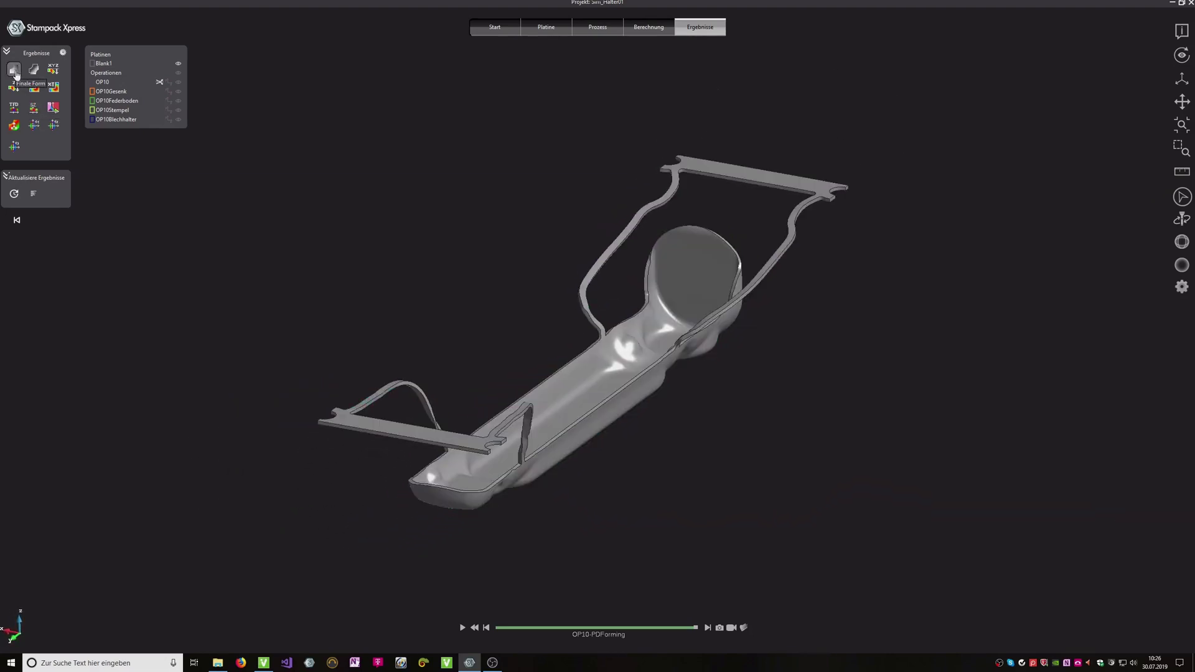
{"action": "left_click", "coordinate": [462, 627]}
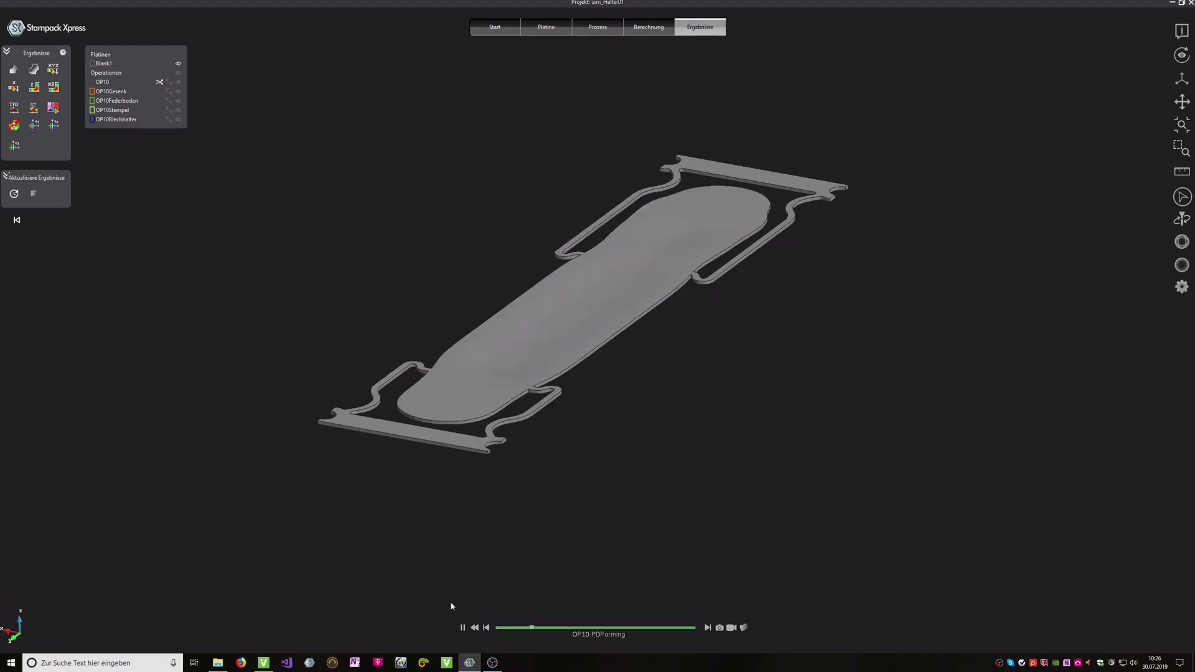